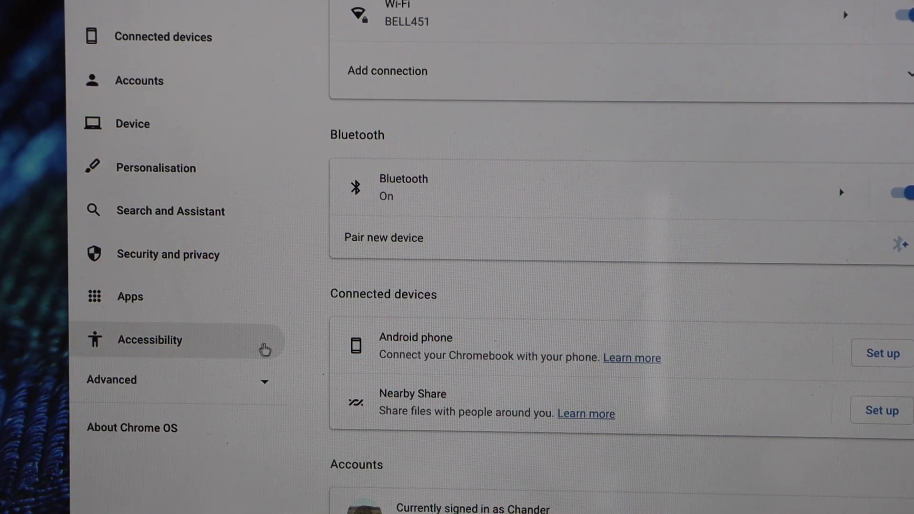
Under Advanced > Print and scan > Printers, set up the detected Canon TS5300 series
click(264, 380)
click(153, 349)
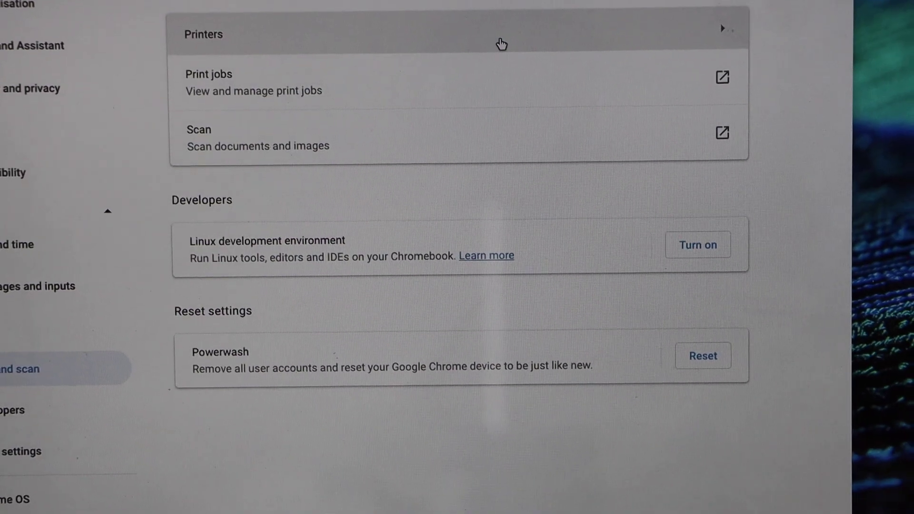
click(501, 45)
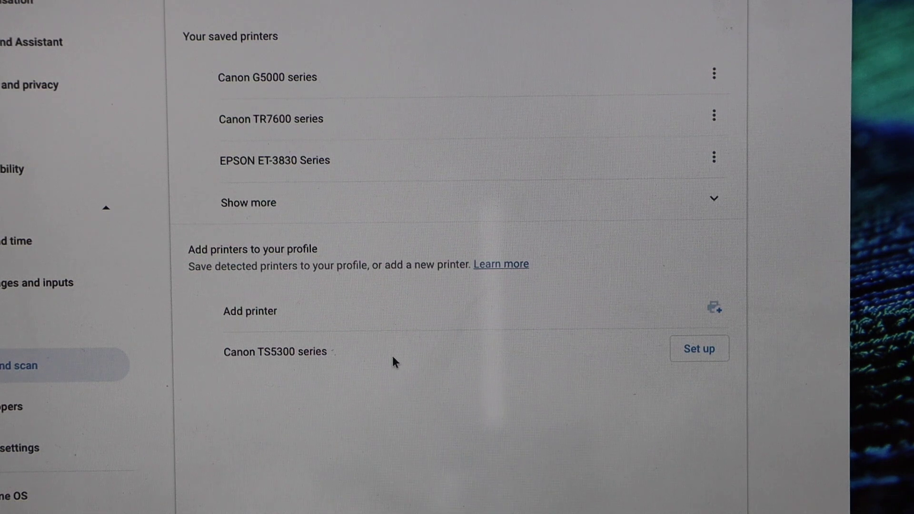
click(688, 348)
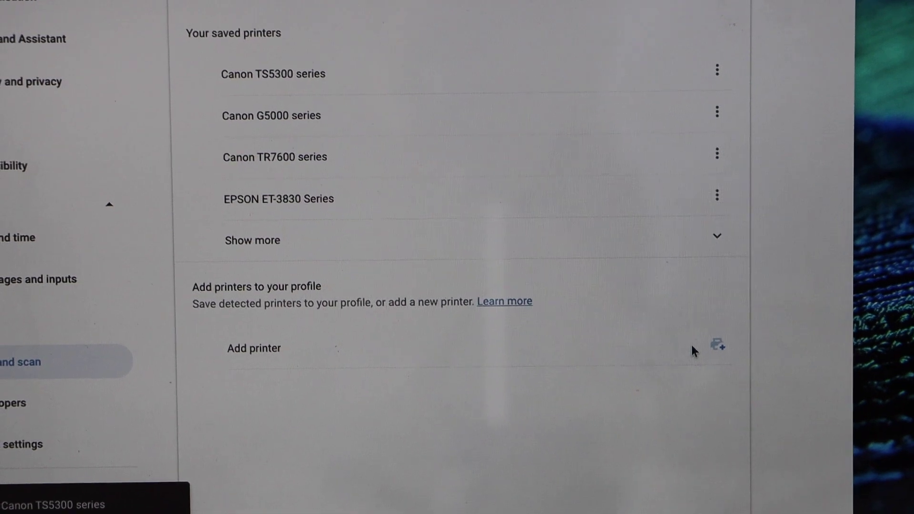